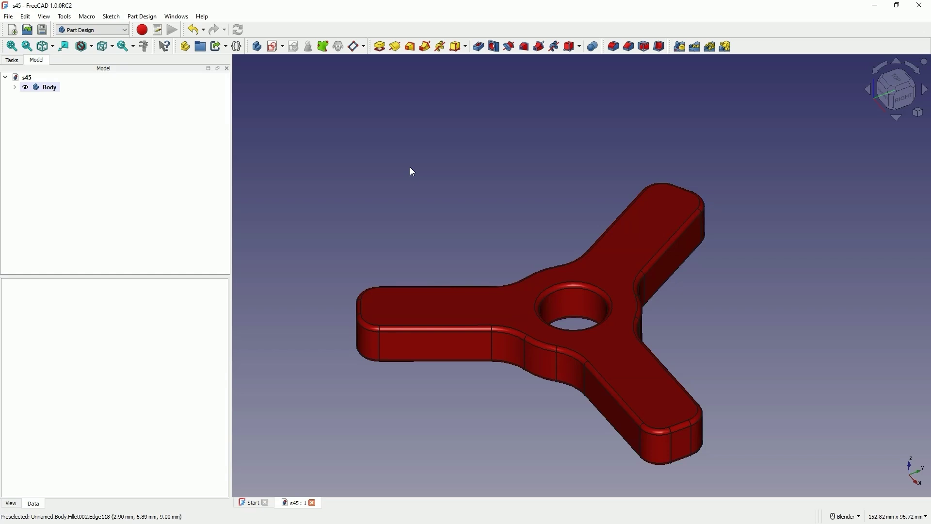
- Close the s45 document and create a new parametric part
left_click(313, 502)
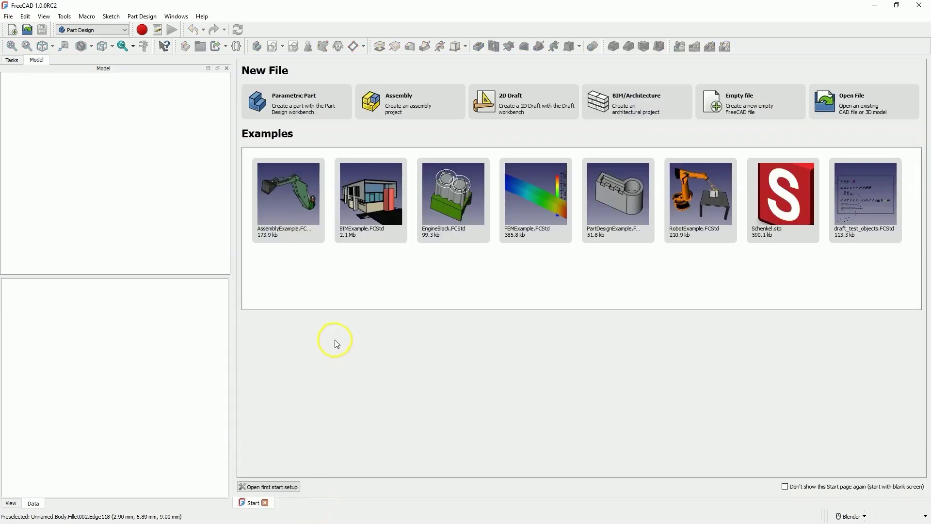
left_click(310, 105)
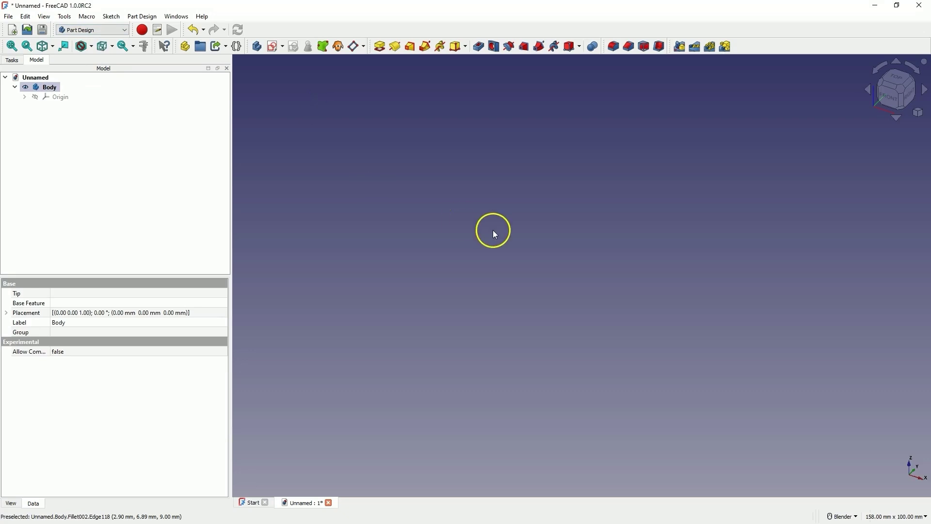
- Sketch two concentric circles centred on the origin of the XY plane, with diameters of 15 mm and 30 mm
left_click(275, 47)
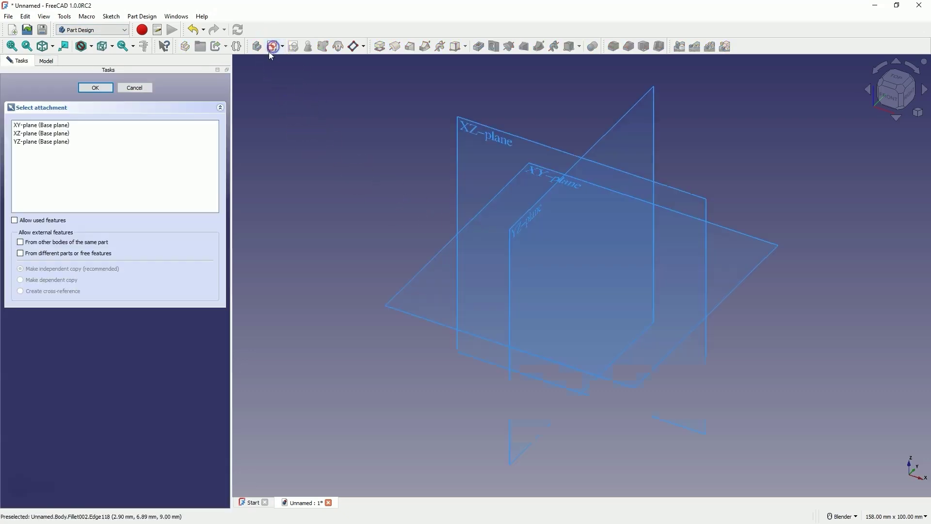
left_click(525, 166)
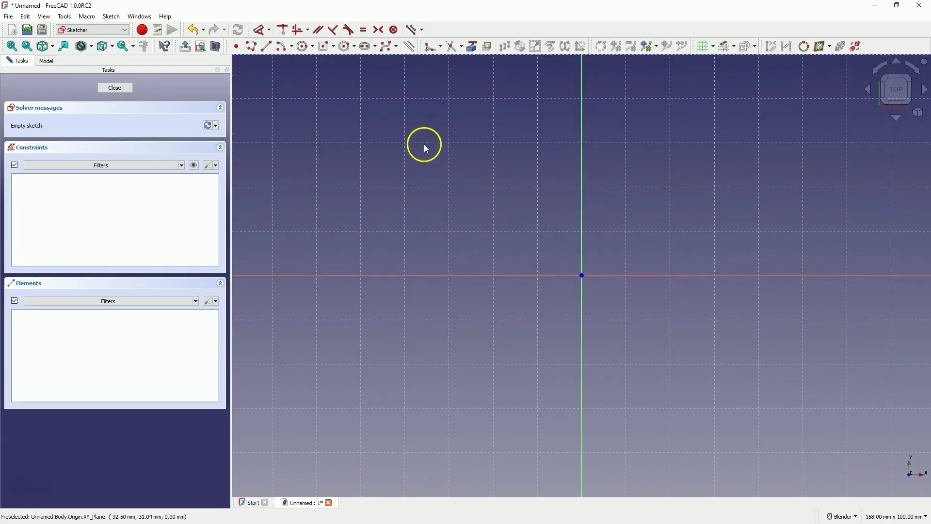
left_click(305, 47)
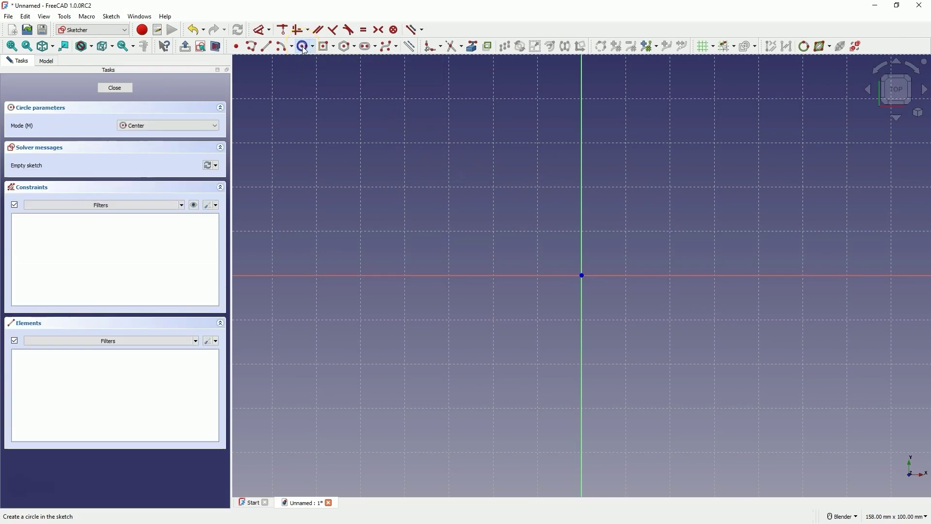
left_click(581, 275)
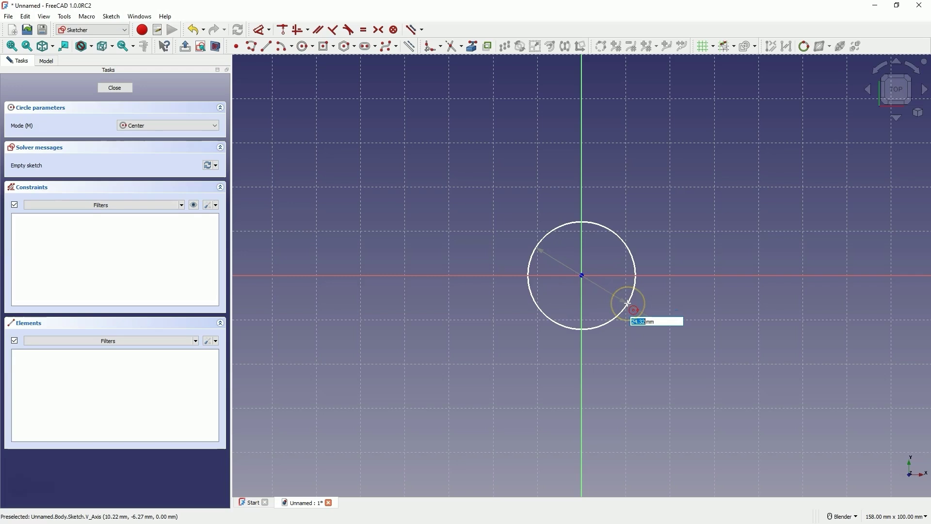
key("Return")
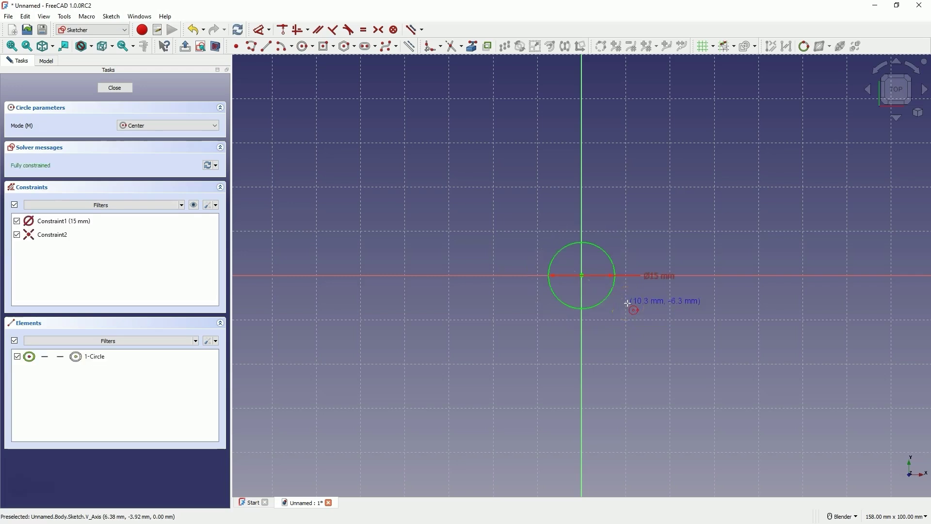
left_click(582, 276)
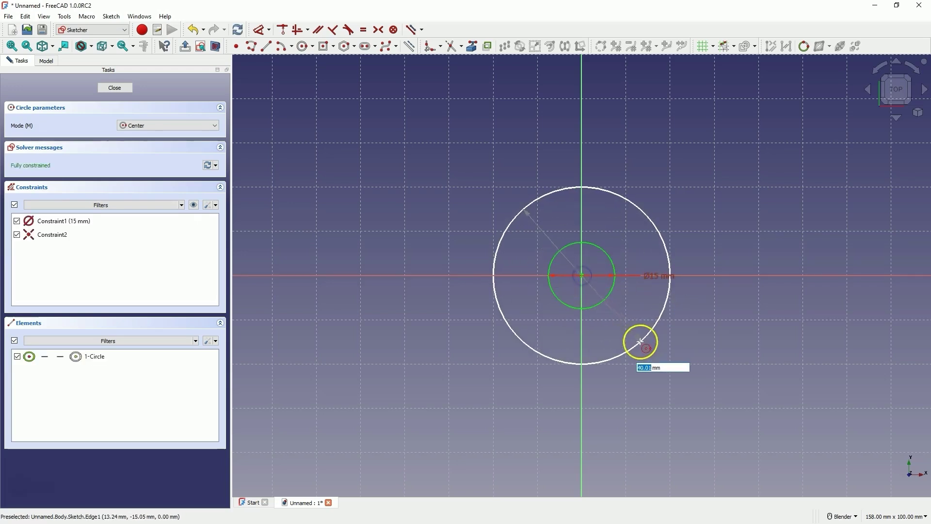
type("30")
key("Return")
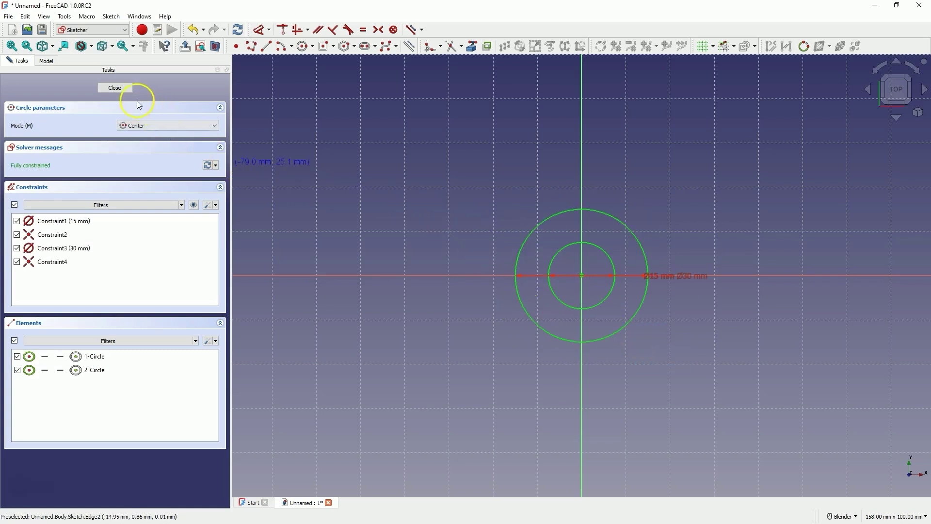
- Finish the sketch and pad the ring profile 10 mm
left_click(123, 88)
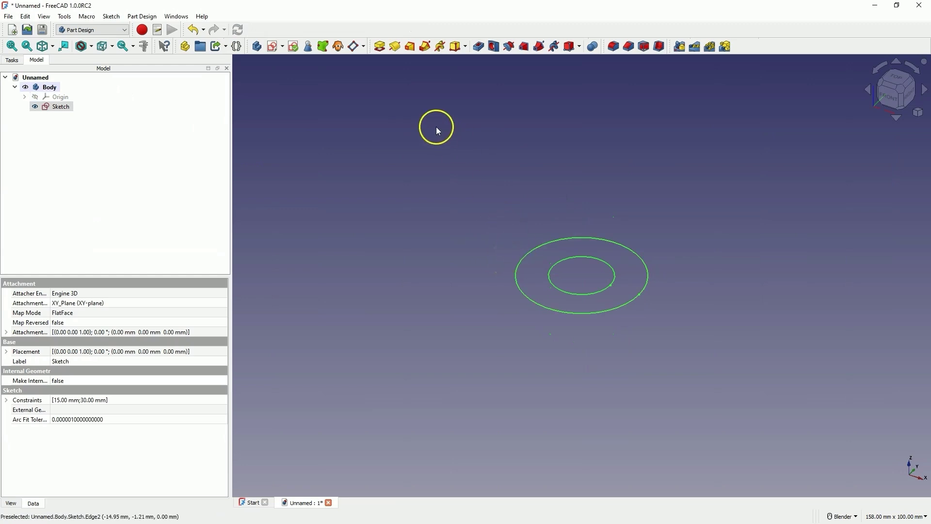
left_click(380, 47)
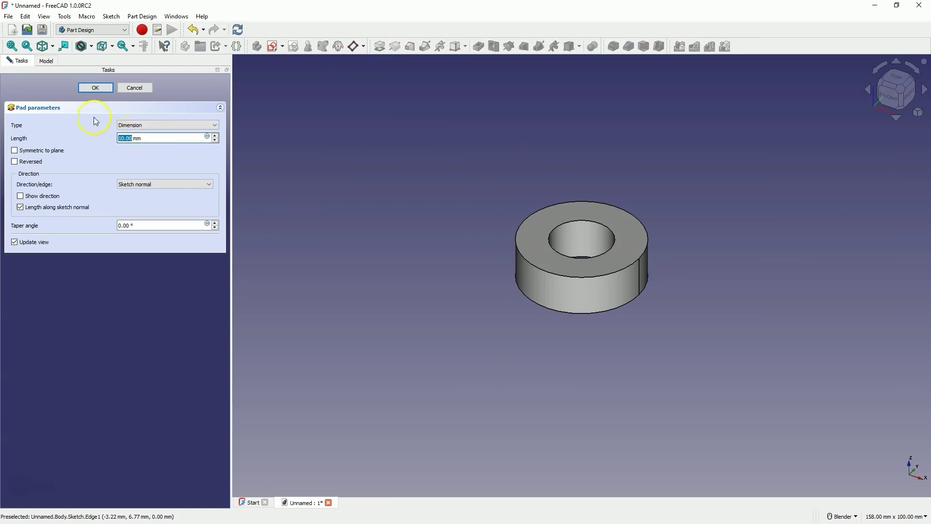
left_click(94, 88)
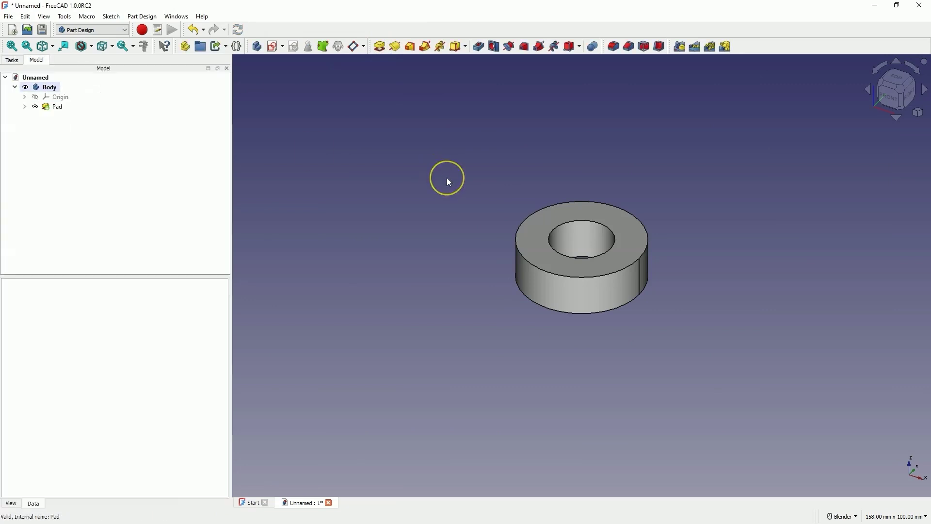
- On the XY plane, sketch a centred rectangle 30 mm wide and 15 mm high beside the ring, with its centre on the horizontal axis
left_click(275, 47)
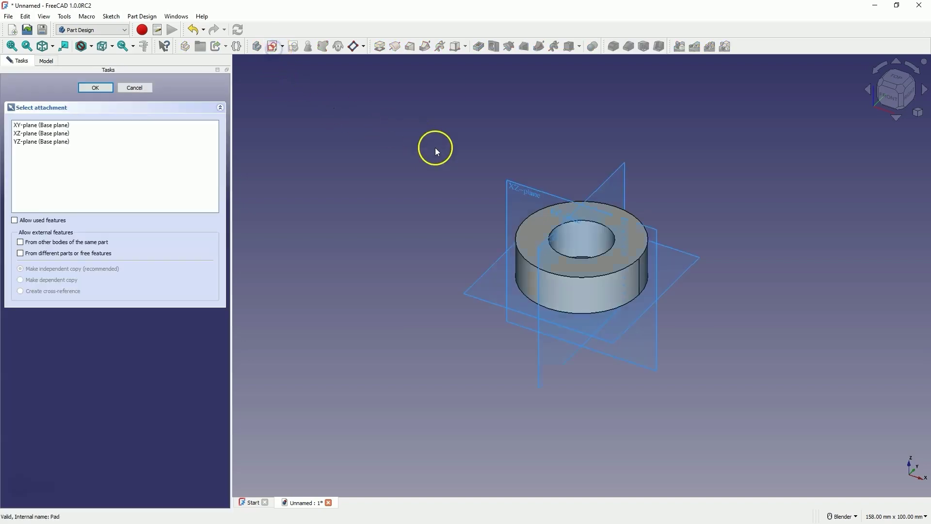
left_click(489, 271)
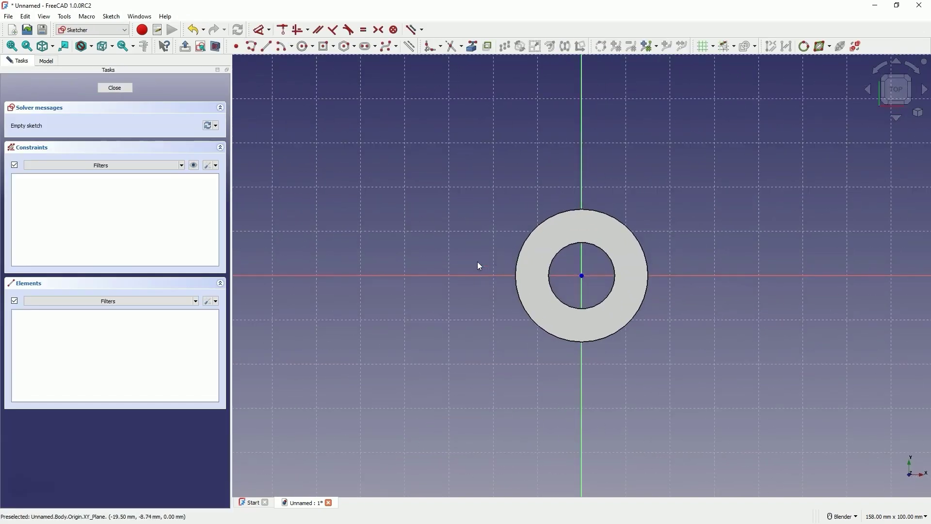
left_click(334, 47)
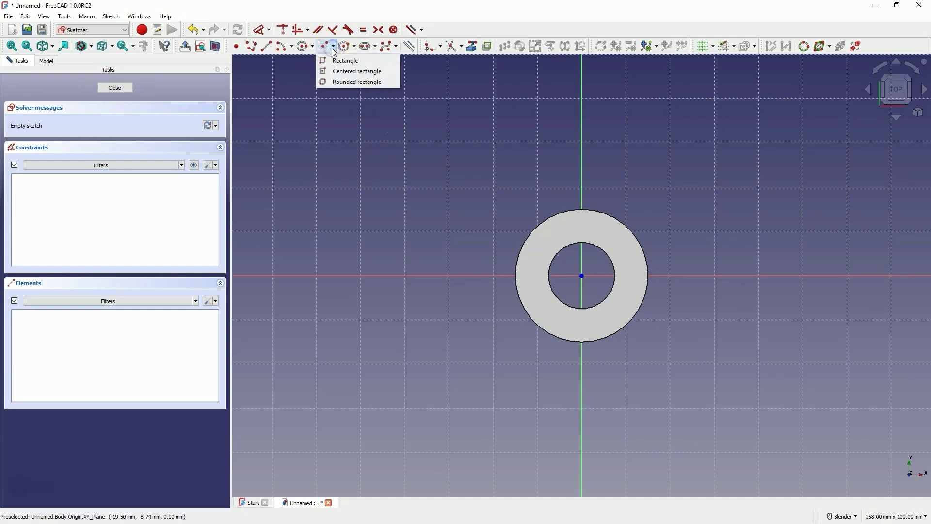
left_click(348, 72)
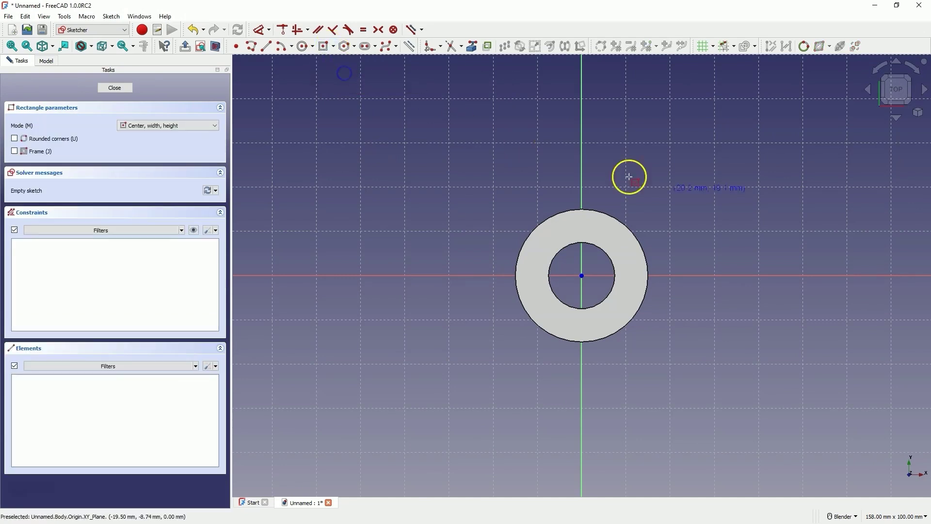
left_click(758, 275)
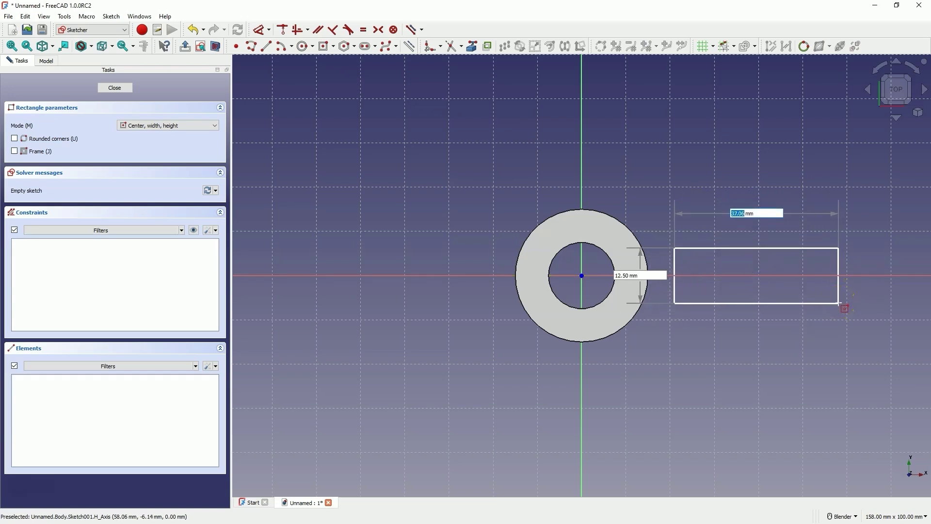
type("30")
key("Tab")
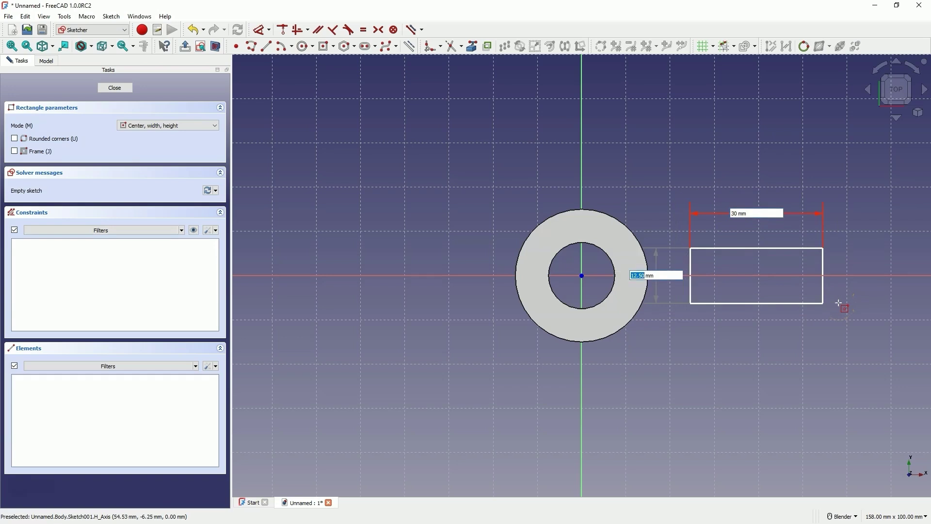
type("1")
key("Return")
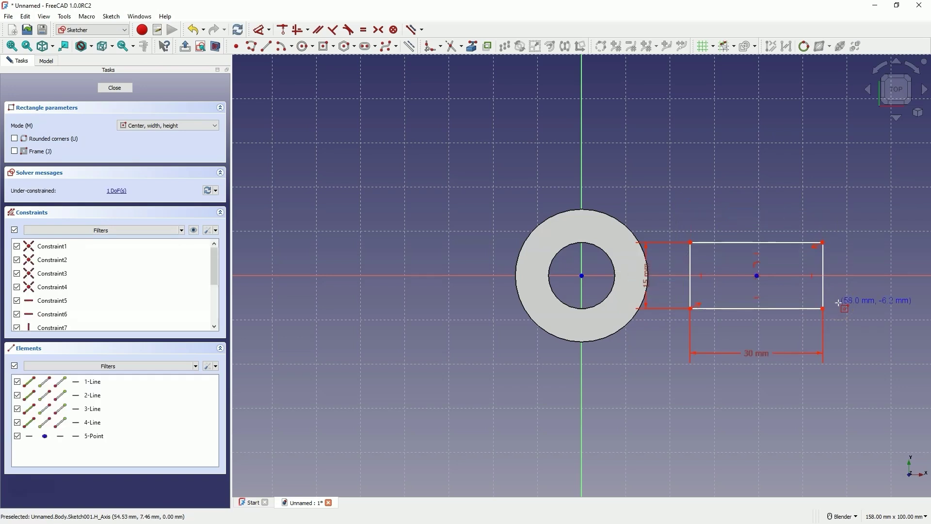
right_click(640, 379)
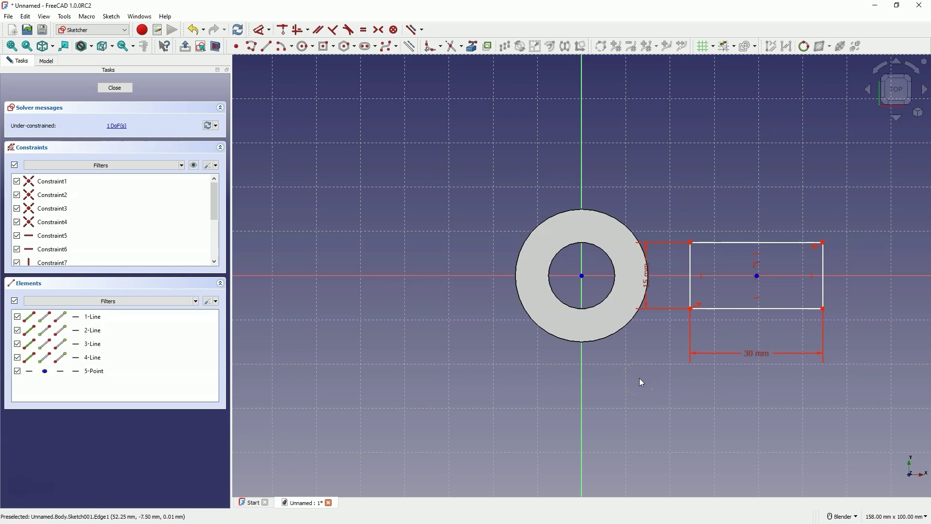
- Constrain the rectangle's centre point to a distance of 25 mm from the origin
left_click(758, 275)
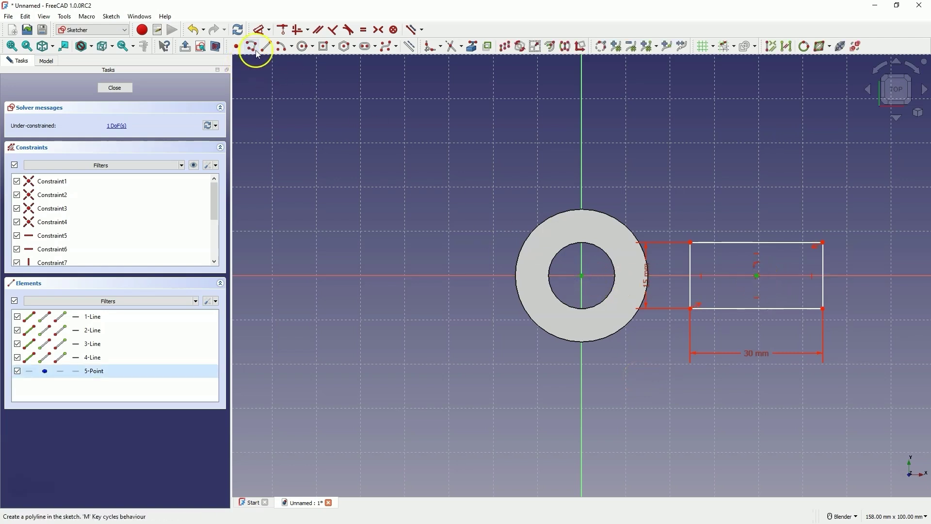
left_click(261, 30)
left_click(630, 420)
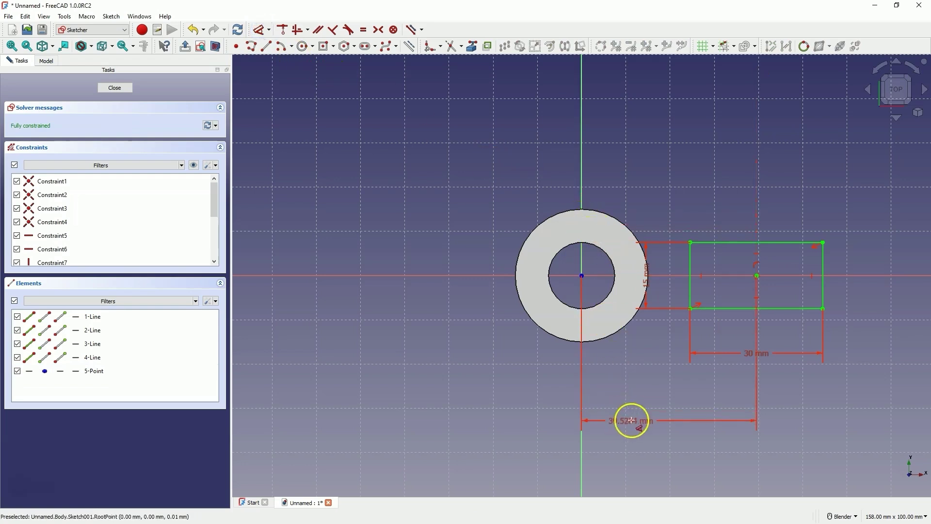
type("25")
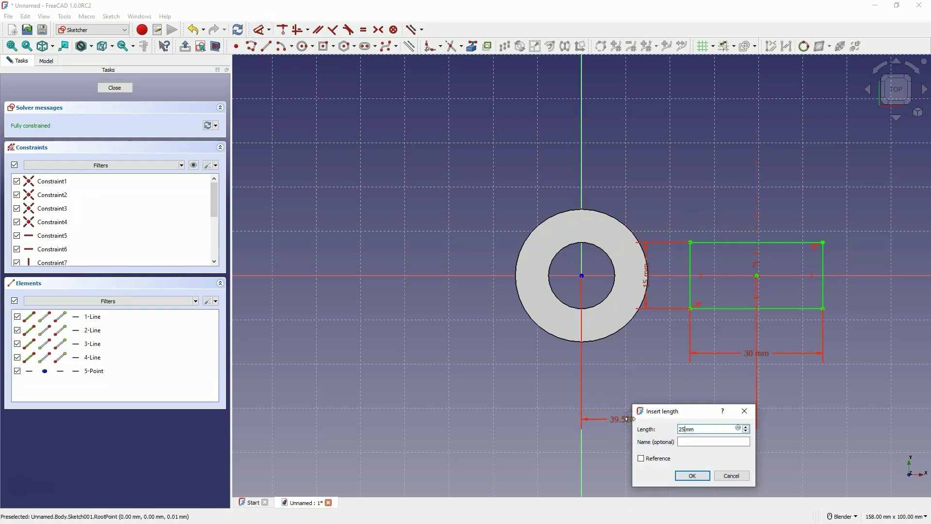
key("Return")
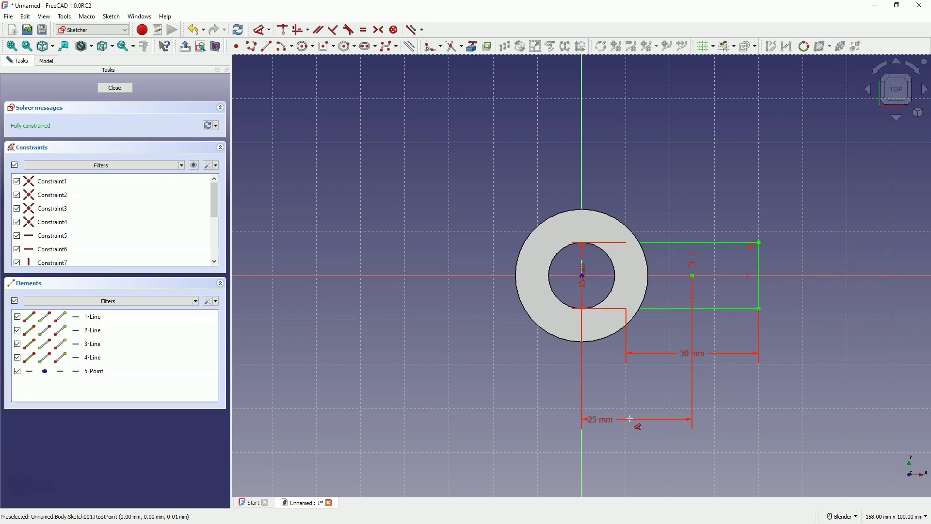
left_click(557, 322)
- Finish the rectangle sketch and pad it 10 mm to form an arm on the ring
left_click(129, 97)
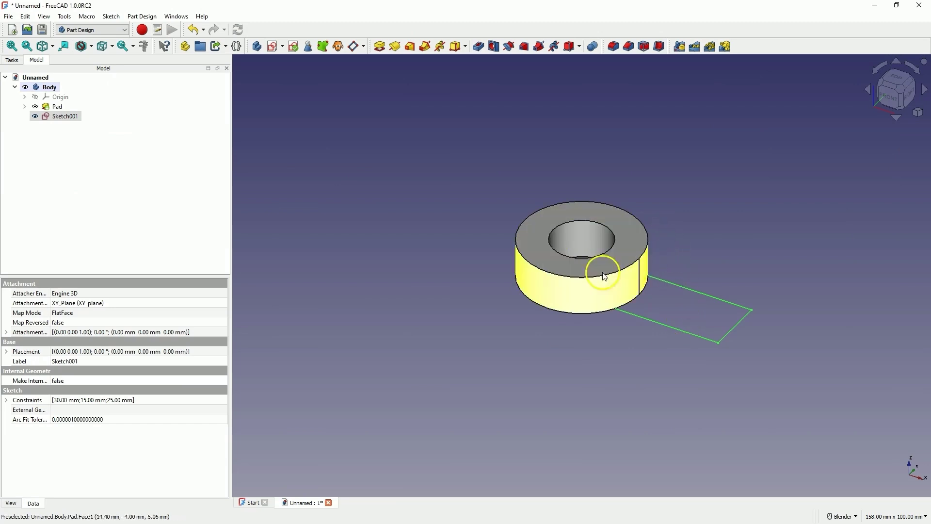
left_click(381, 46)
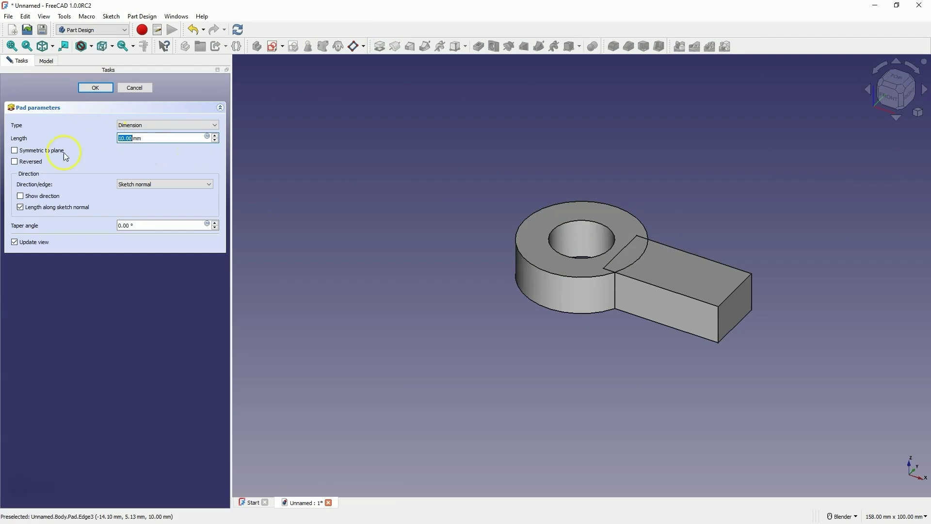
left_click(94, 89)
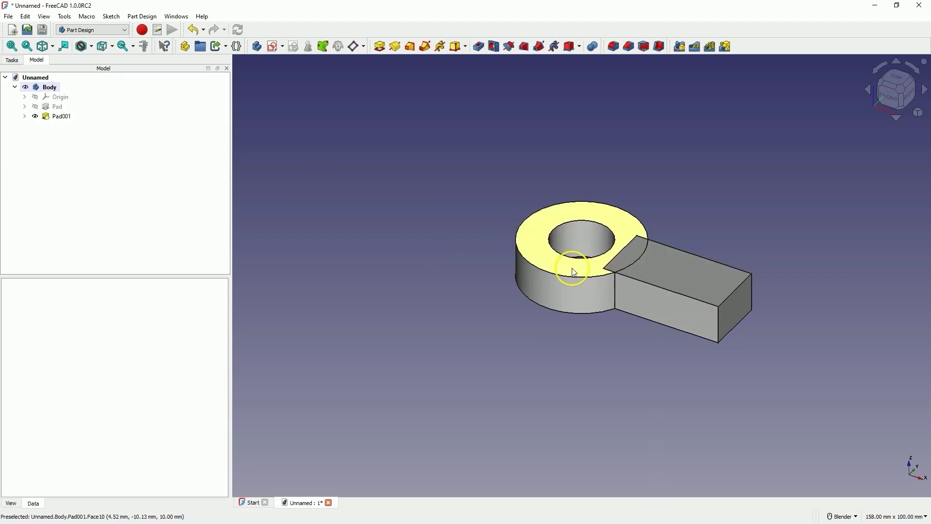
left_click(62, 118)
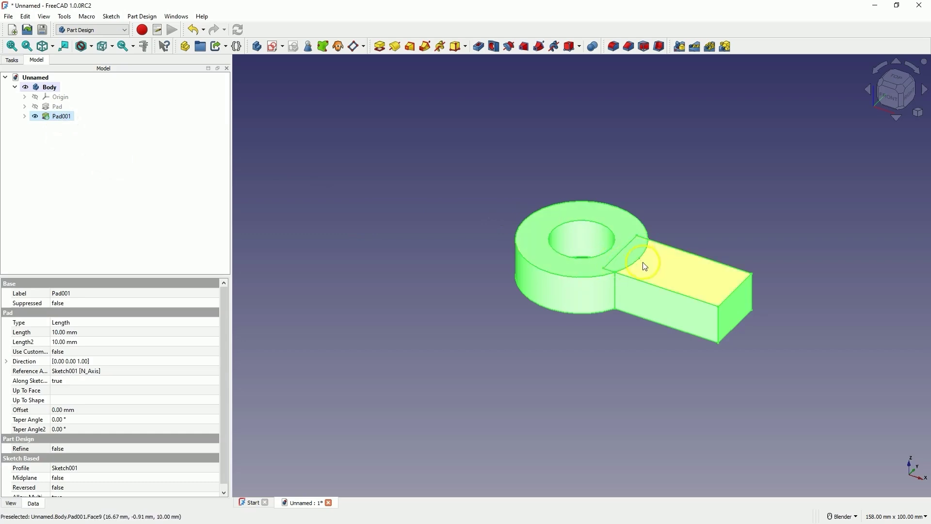
left_click(611, 334)
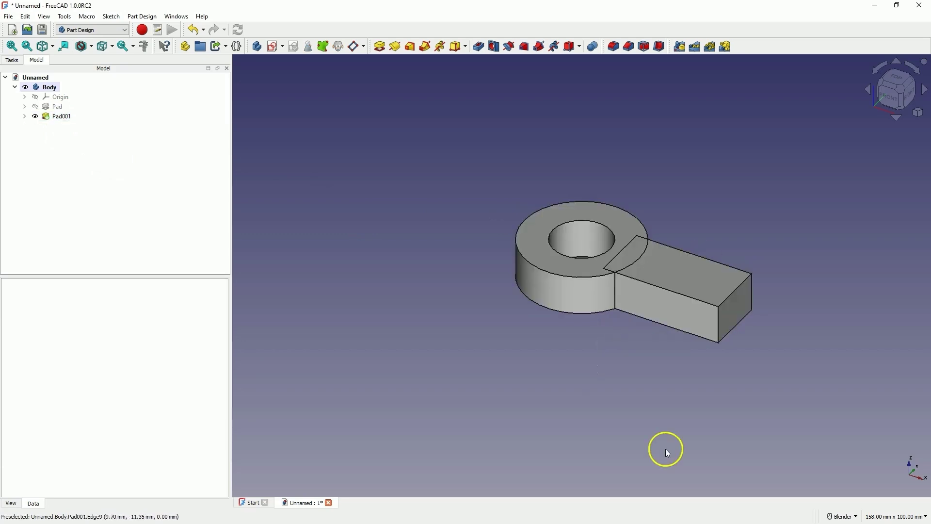
- Fillet the two vertical edges at the arm's free end with a 5 mm radius
left_click(721, 328)
left_click(753, 293, "ctrl")
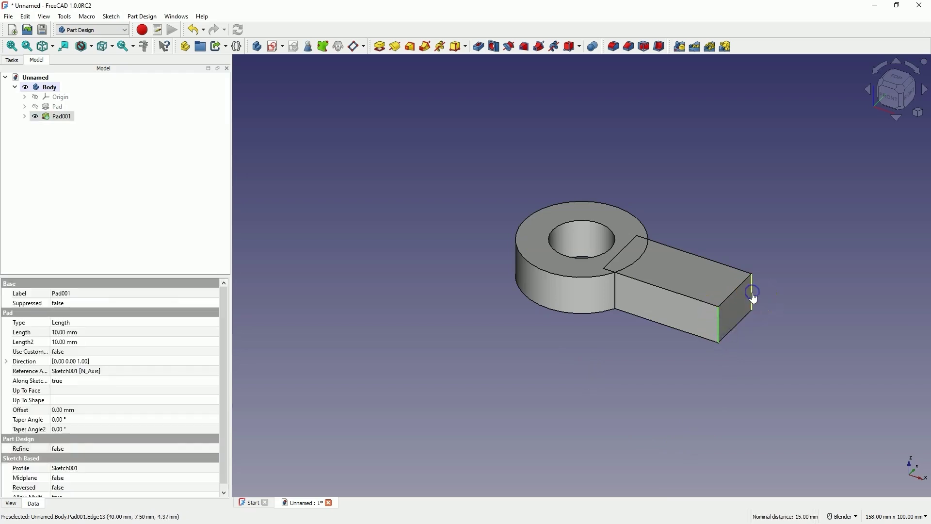
left_click(615, 46)
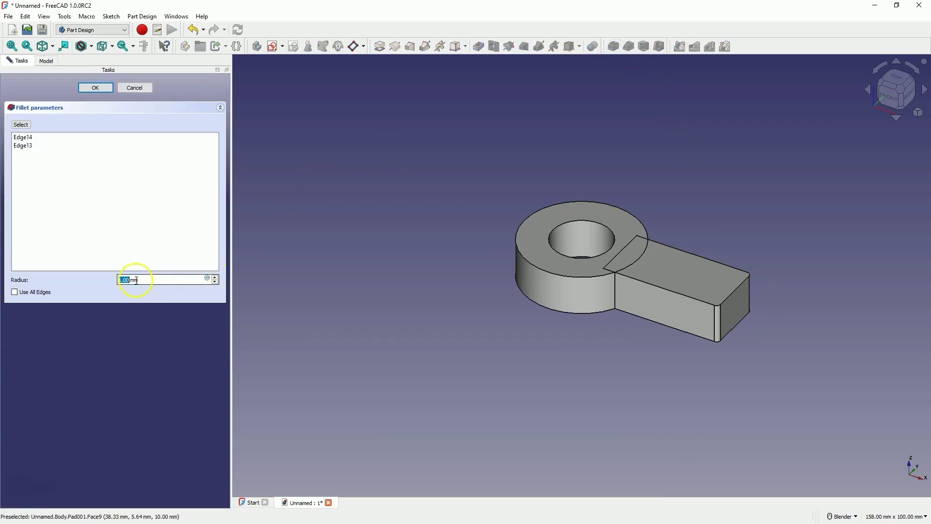
scroll(129, 279, "up", 4)
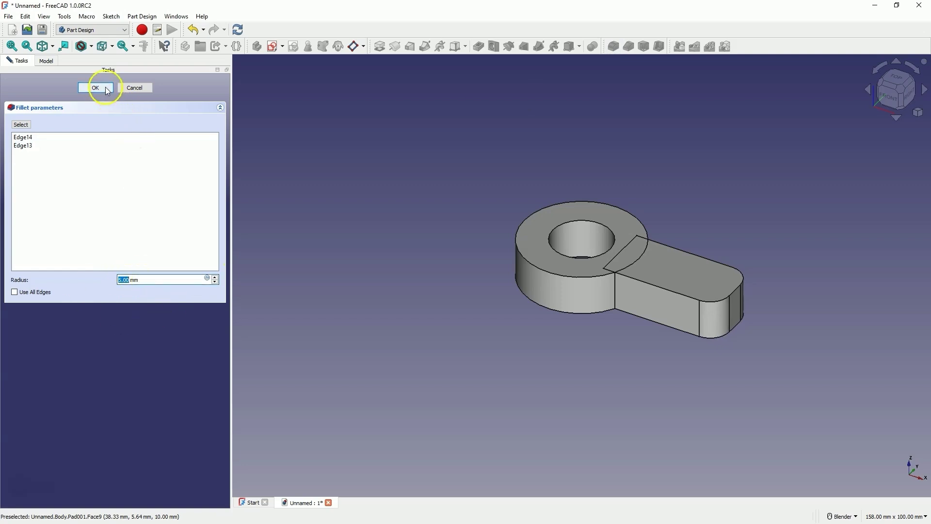
left_click(108, 91)
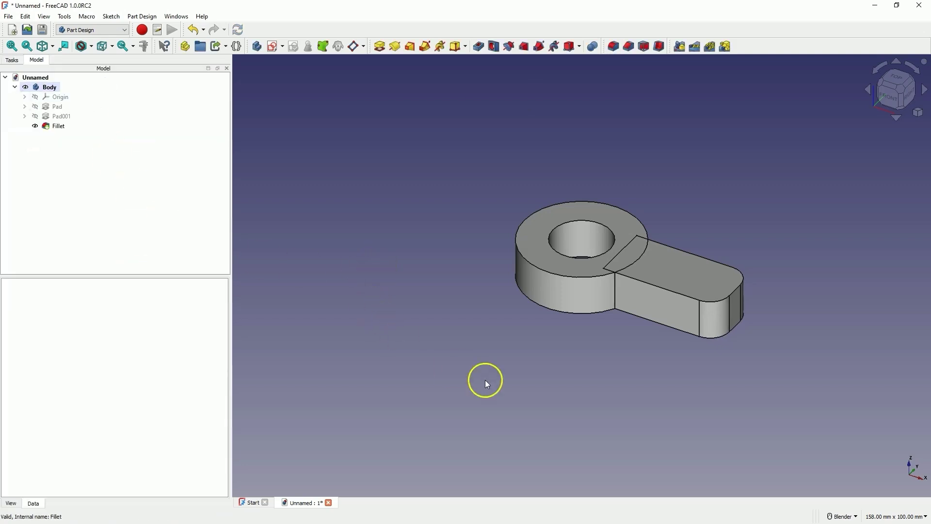
- Fillet the two vertical edges where the arm meets the ring with a 10 mm radius
left_click(616, 290)
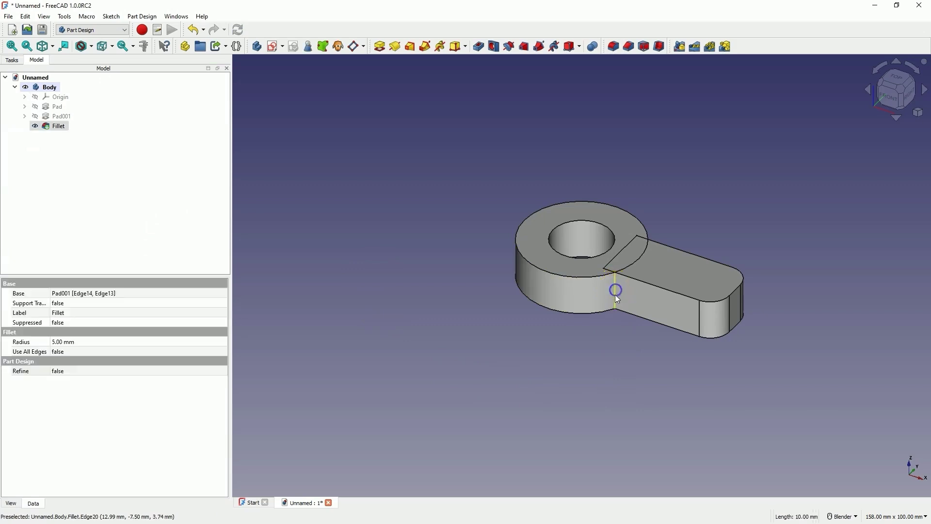
middle_click_drag(617, 291, 776, 253)
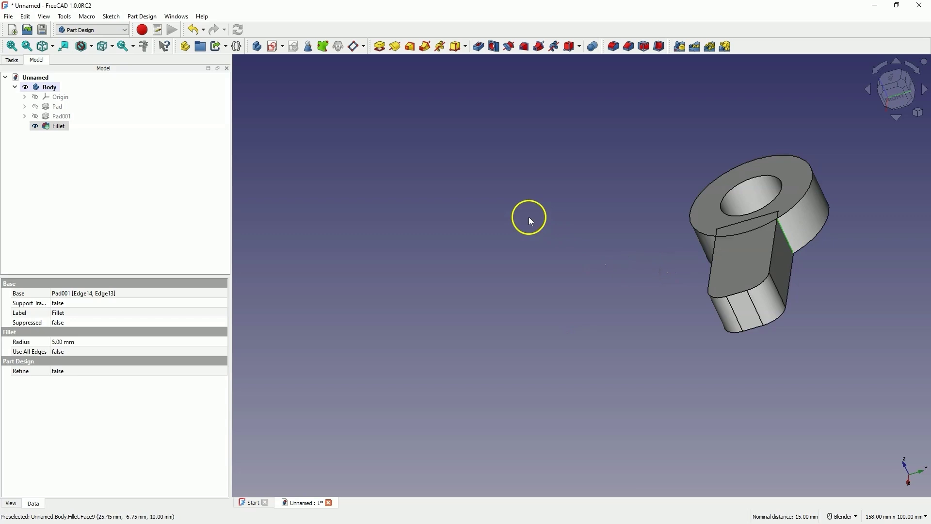
left_click(614, 46)
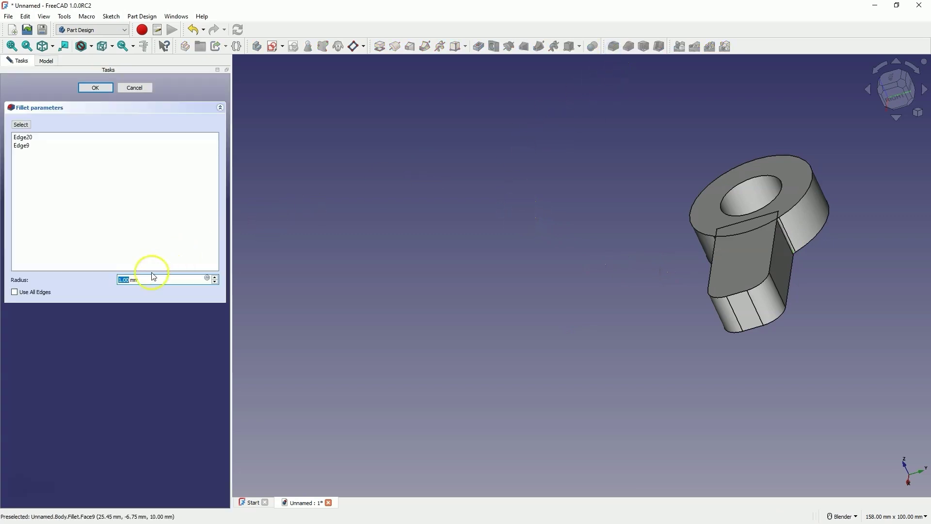
double_click(128, 280)
scroll(129, 276, "up", 8)
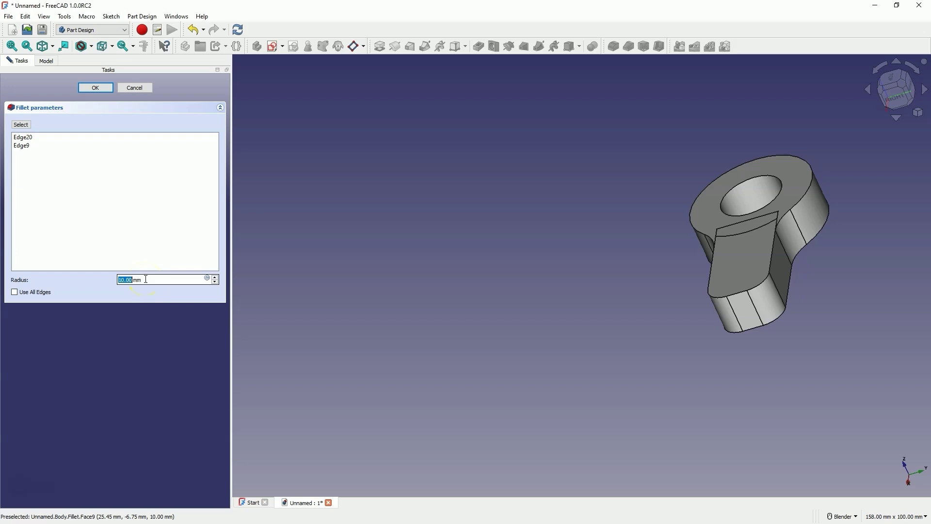
double_click(142, 282)
left_click(94, 88)
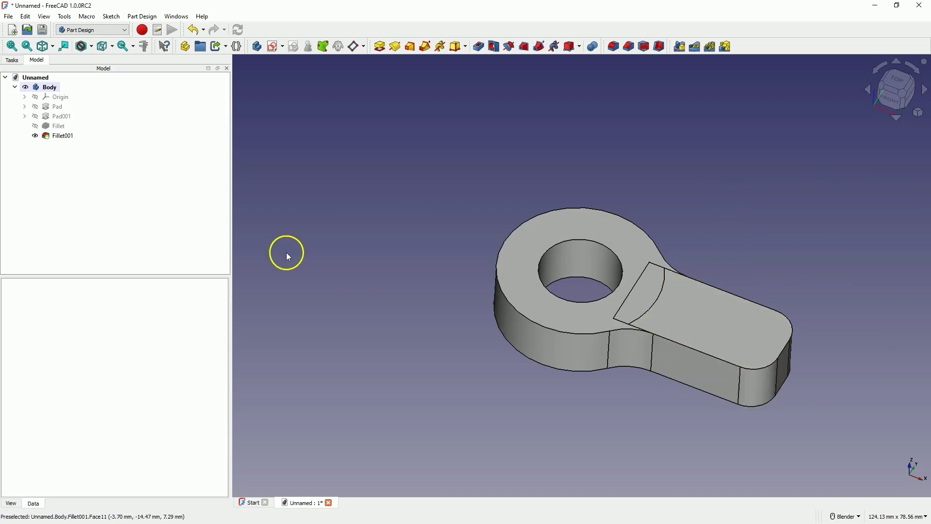
- Create a polar pattern of the arm's pad and both of its fillets with 3 occurrences
left_click(61, 118)
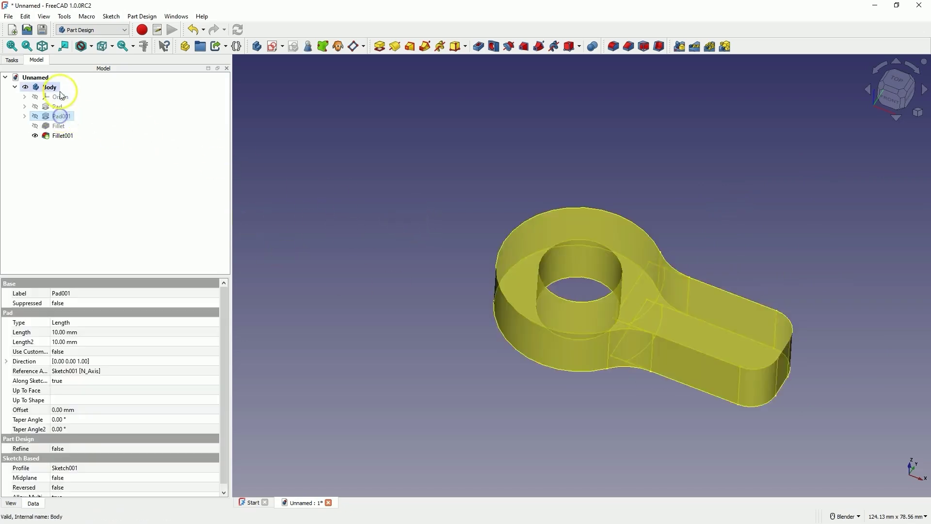
left_click(62, 136, "shift")
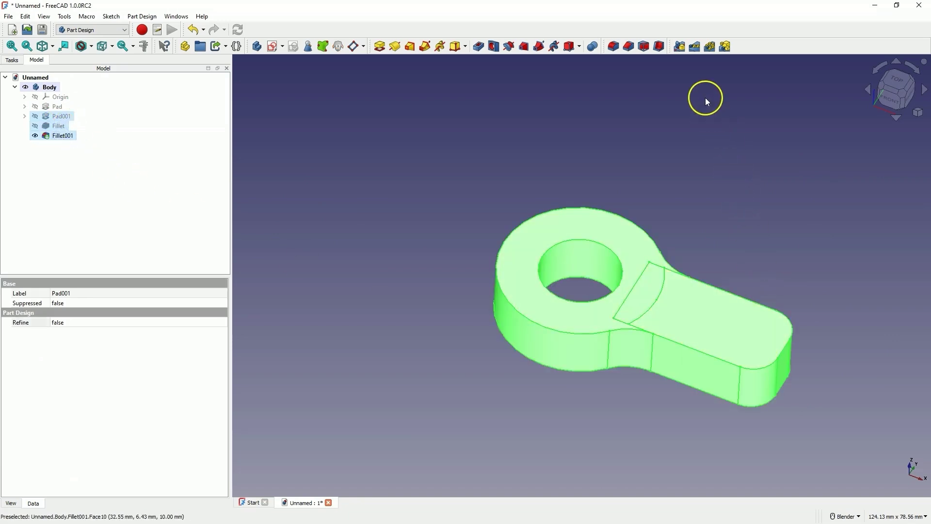
left_click(709, 47)
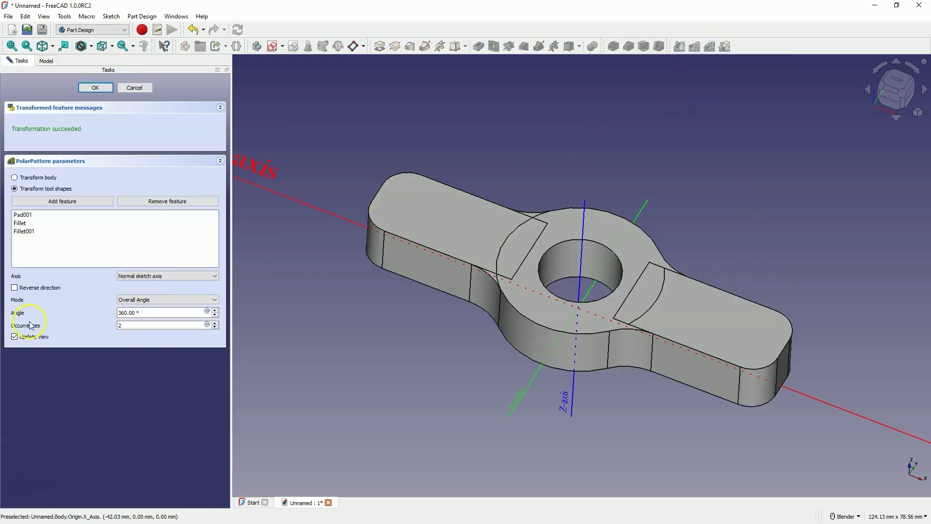
left_click(215, 323)
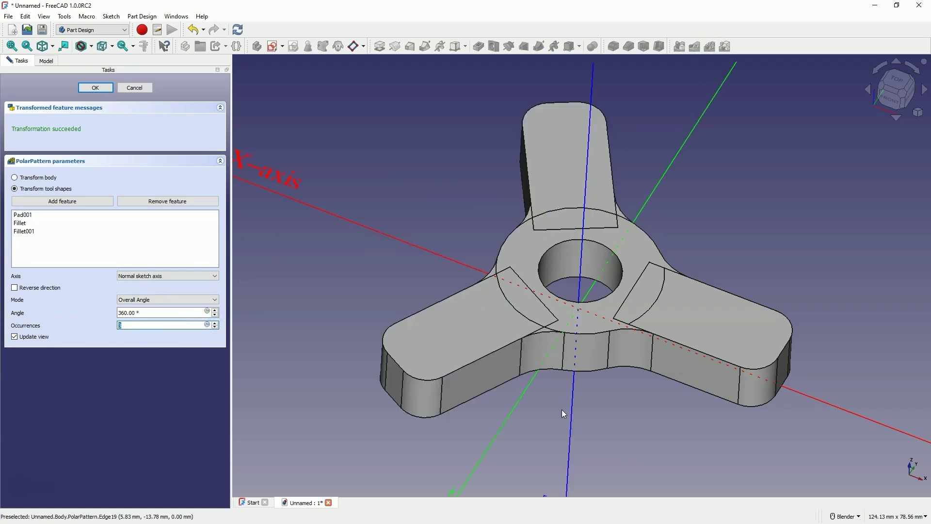
left_click(584, 419)
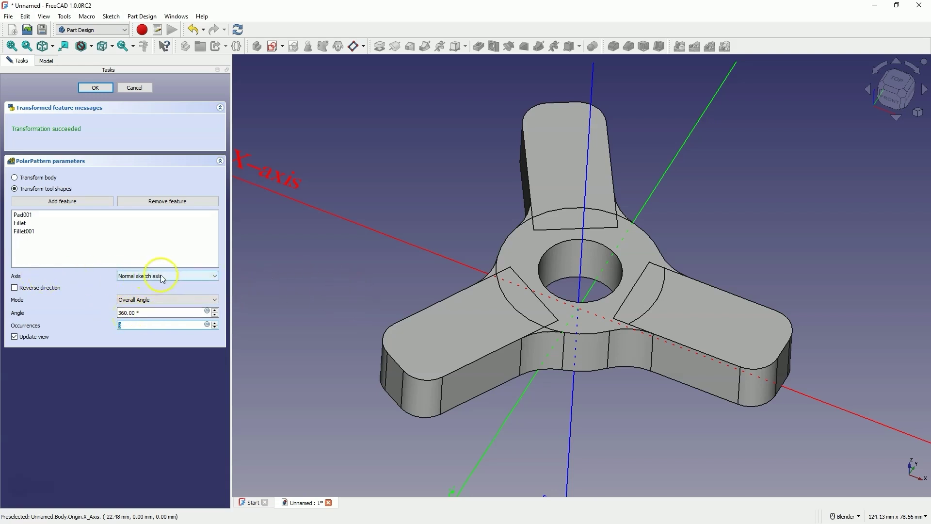
- Set the polar pattern's axis to the Base Z axis and finish the pattern
left_click(189, 276)
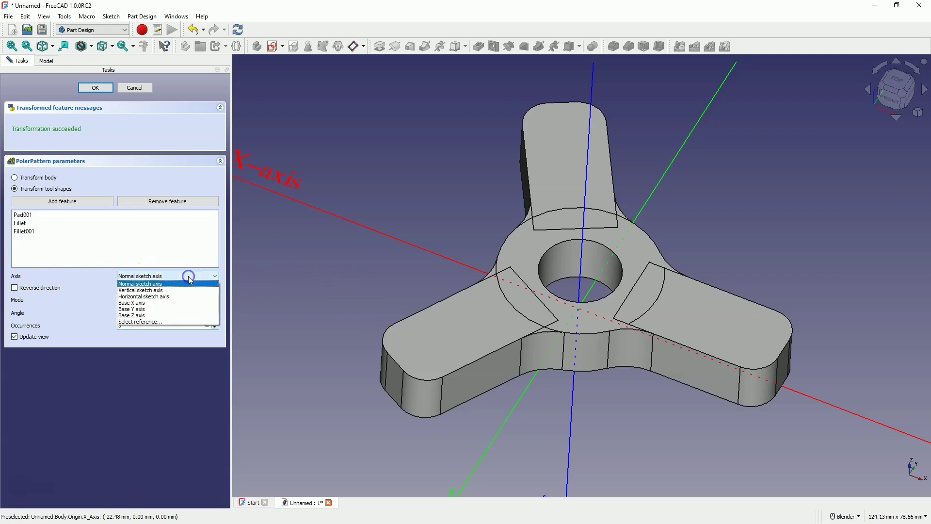
left_click(144, 316)
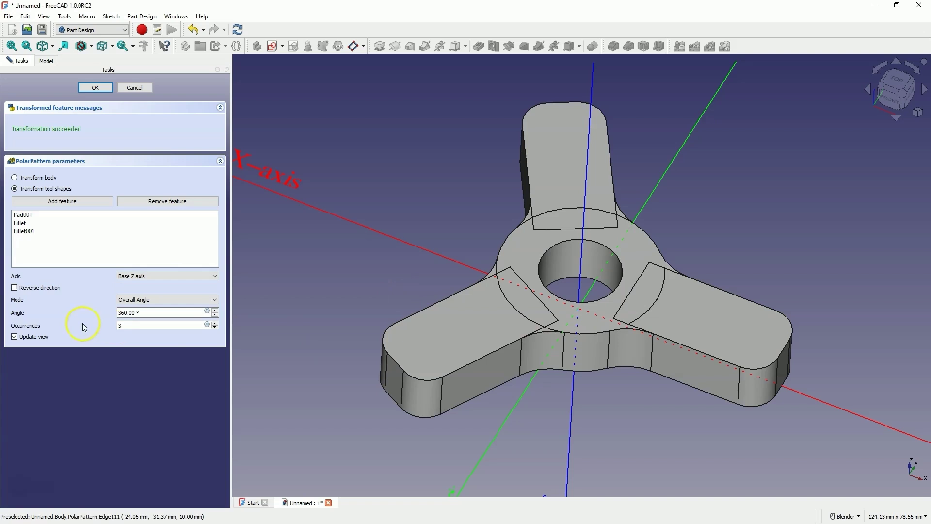
left_click(123, 326)
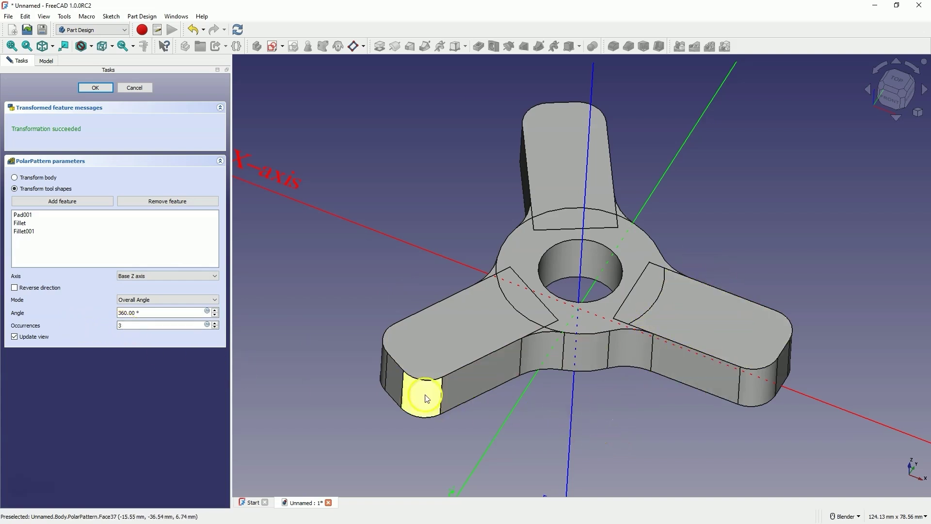
left_click(97, 88)
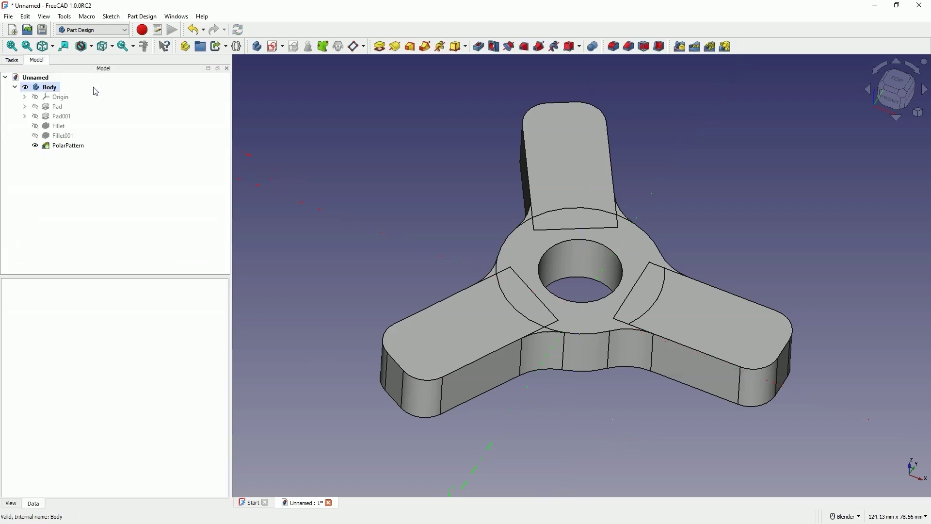
- Fillet all edges of the patterned three-armed part with a 1 mm radius, using the Use All Edges option
left_click(64, 148)
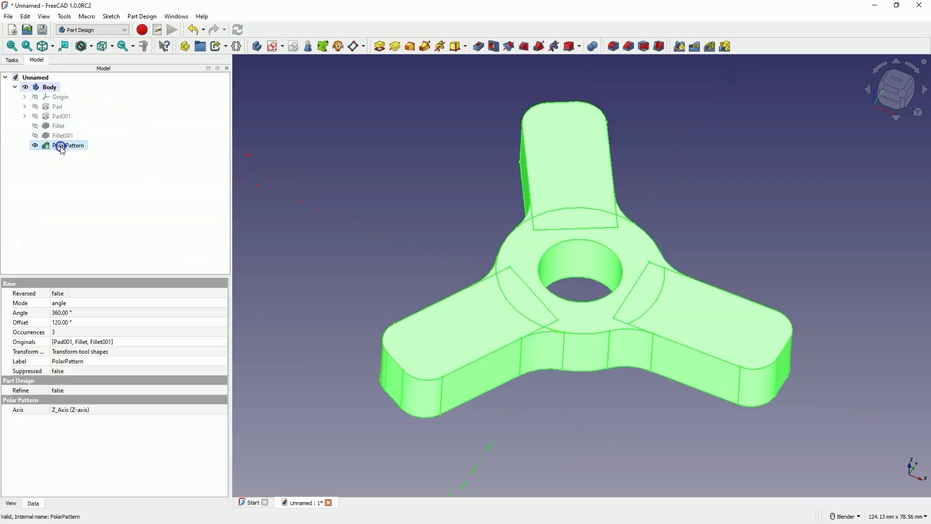
left_click(615, 48)
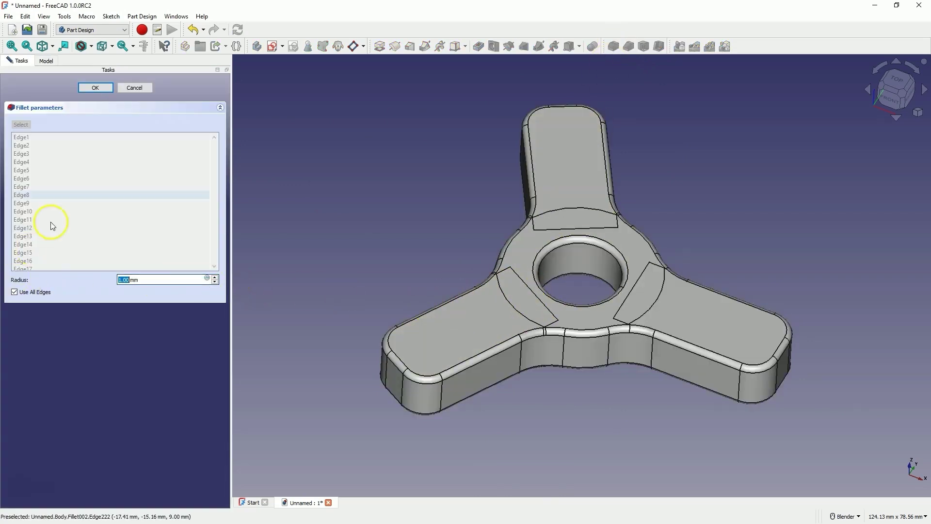
left_click(94, 89)
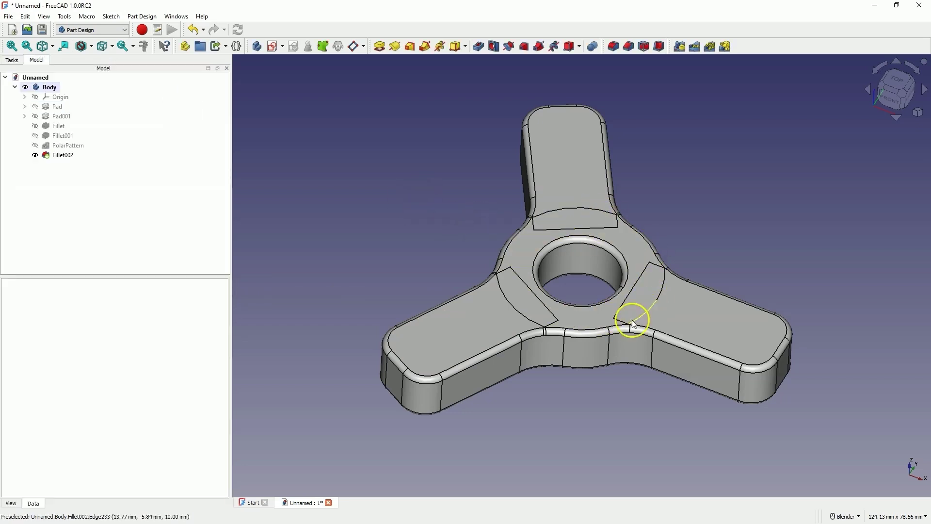
- Set the Refine property of the all-edges fillet to true
left_click(63, 155)
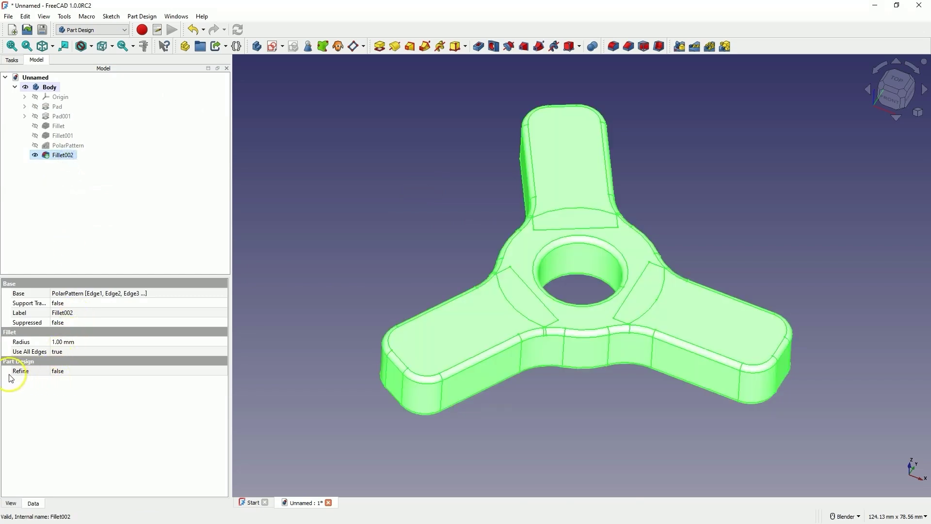
left_click(76, 372)
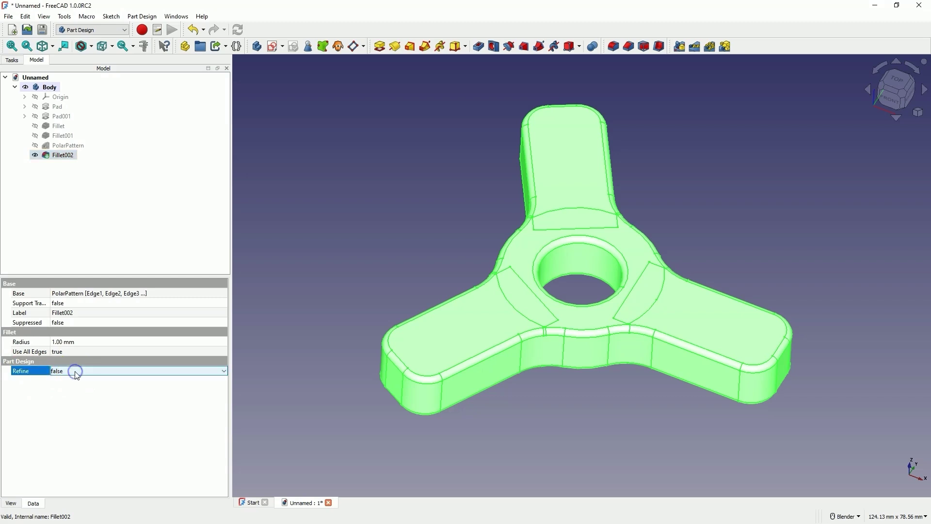
left_click(75, 371)
left_click(69, 385)
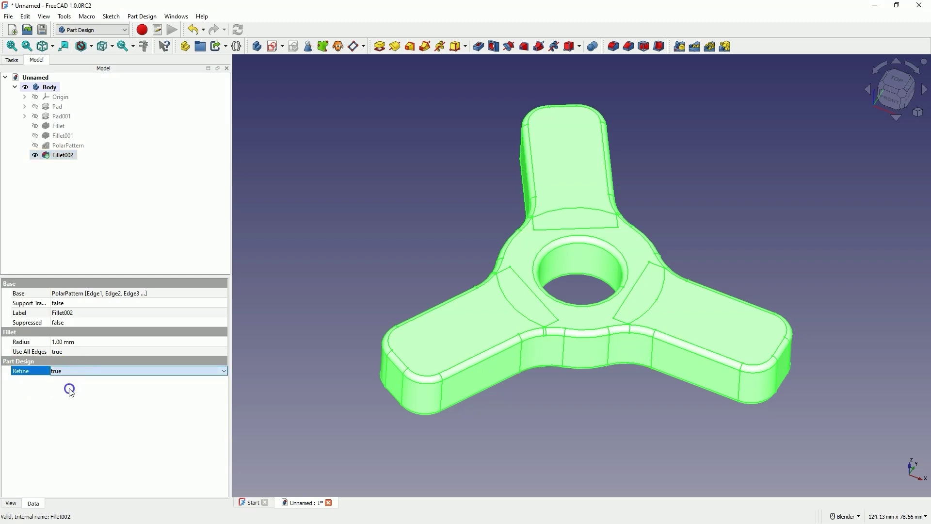
left_click(373, 197)
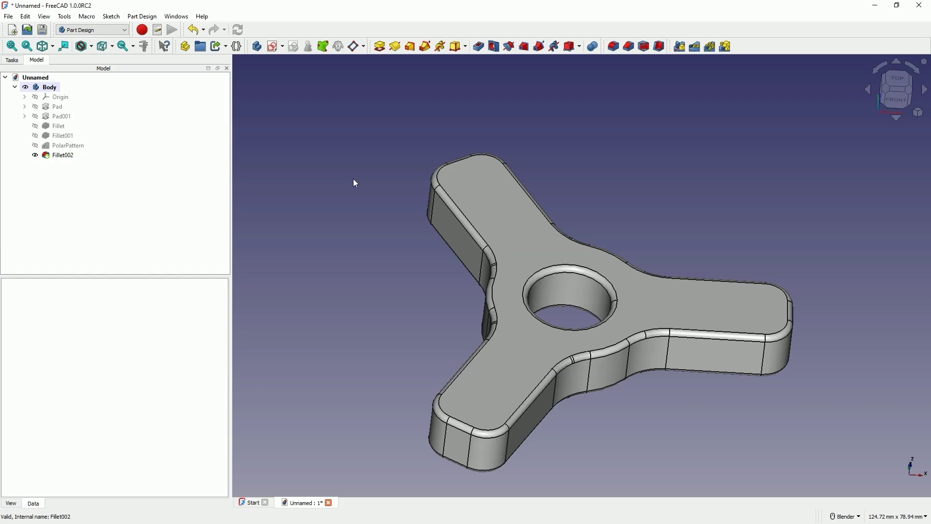
- Change the whole body's appearance to the HardWood material
left_click(55, 88)
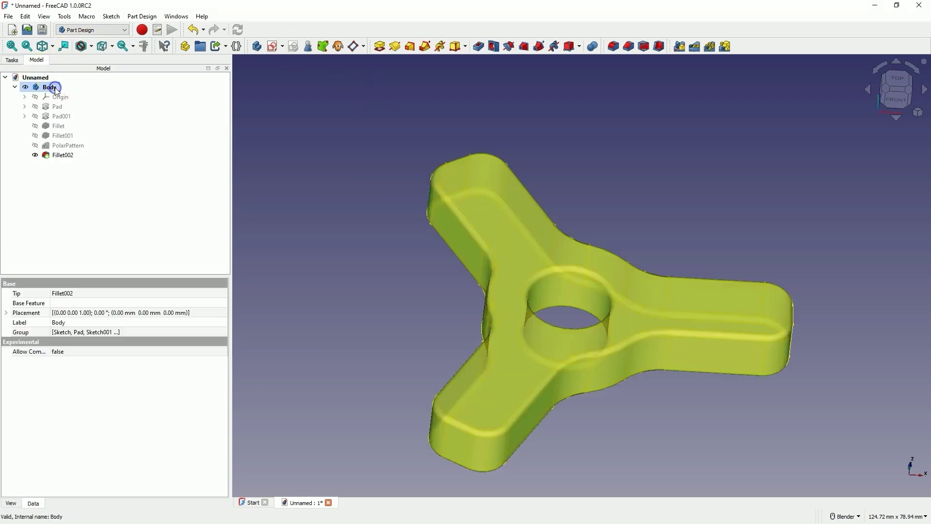
right_click(52, 90)
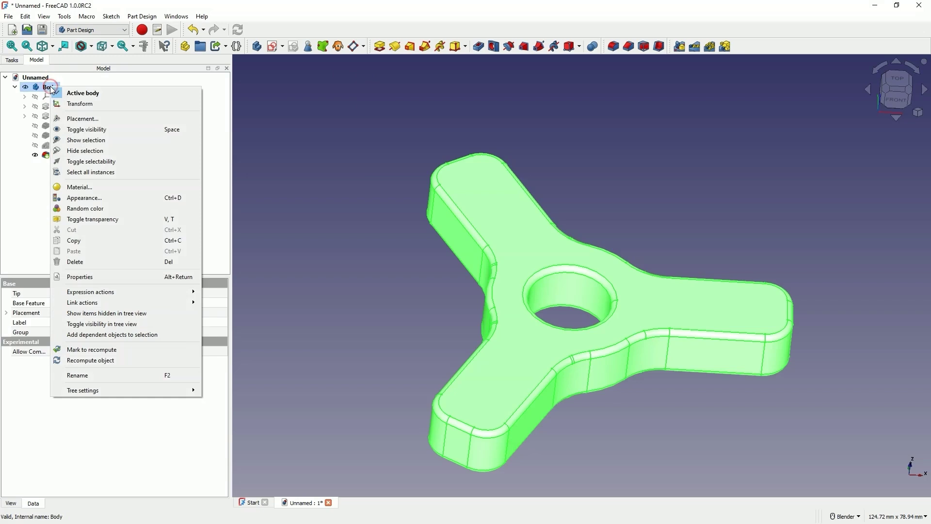
left_click(103, 203)
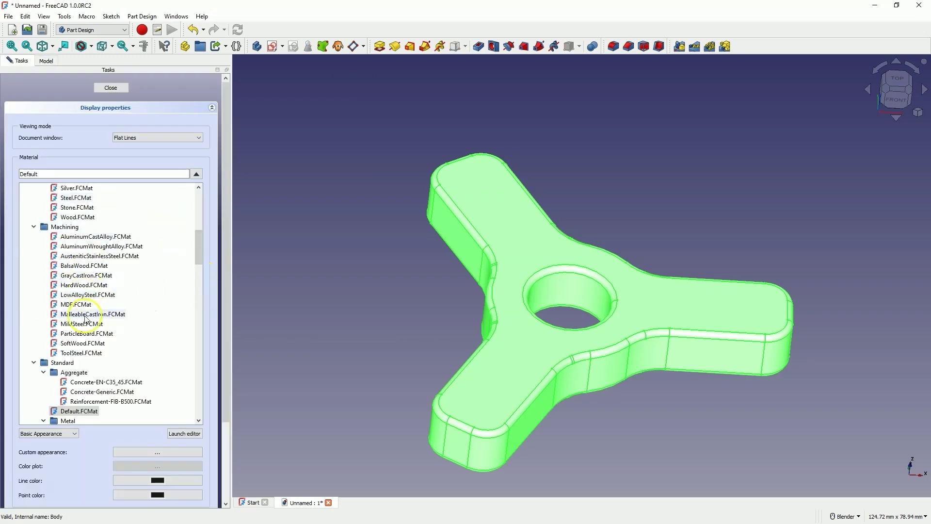
left_click(78, 285)
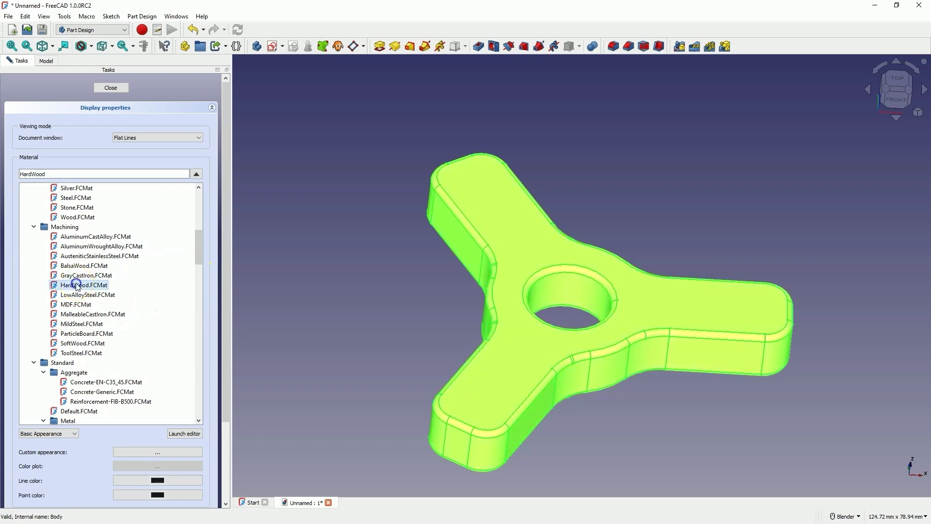
left_click(329, 231)
left_click(116, 88)
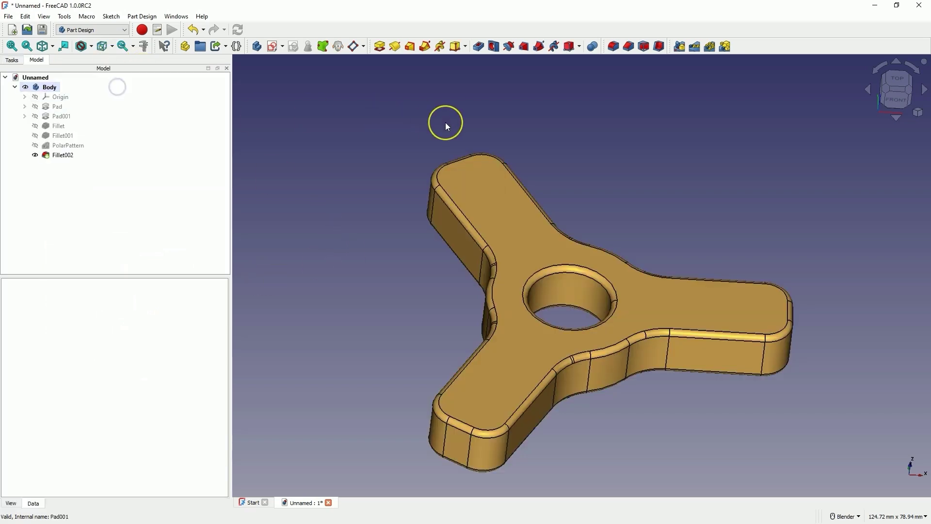